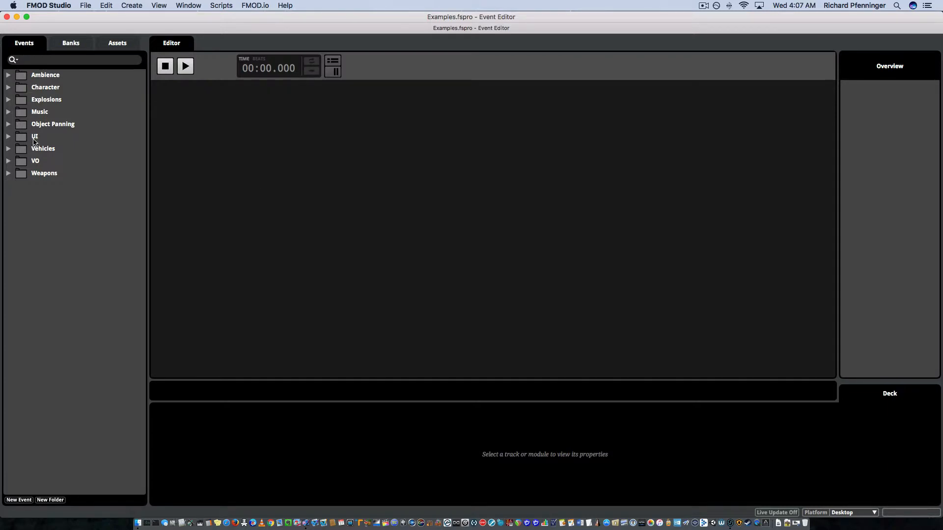
Step: Open the Cancel event in the UI folder and play its sound through once
{"action": "left_click", "coordinate": [9, 138]}
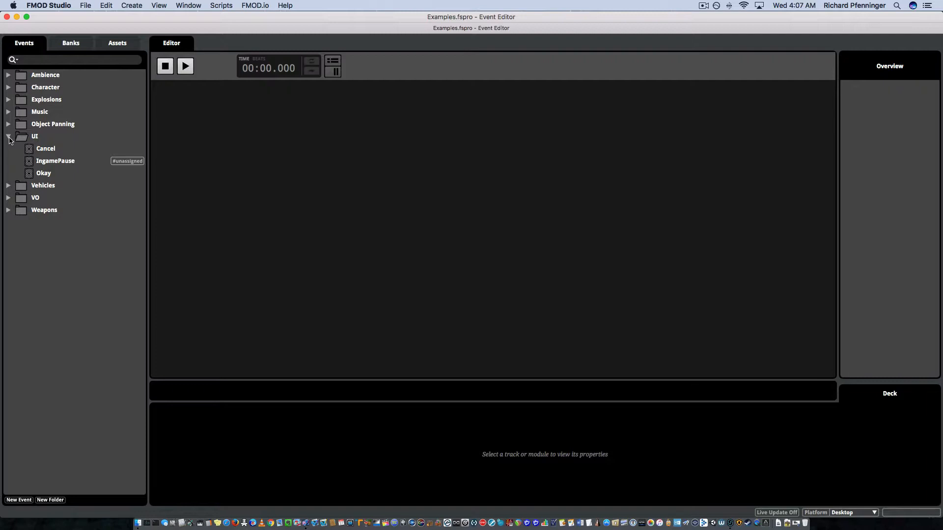
{"action": "left_click", "coordinate": [30, 152]}
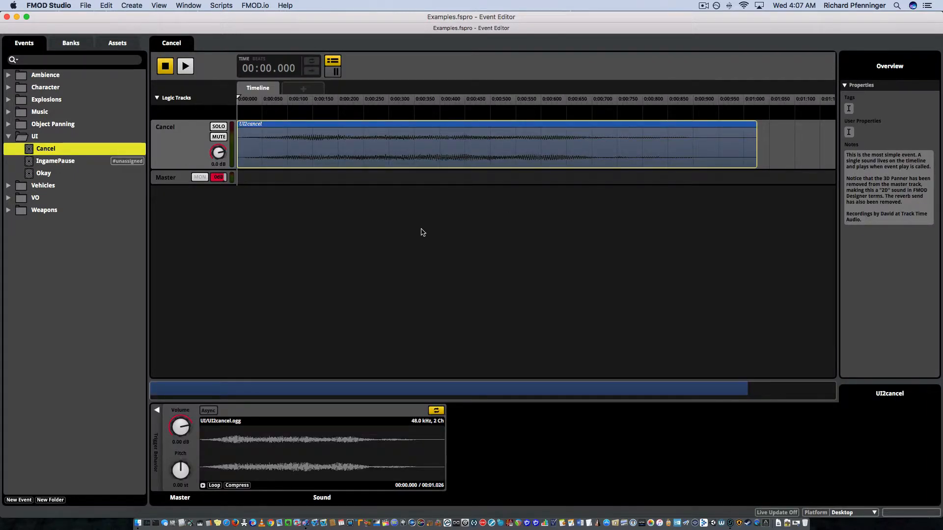
{"action": "left_click", "coordinate": [185, 66]}
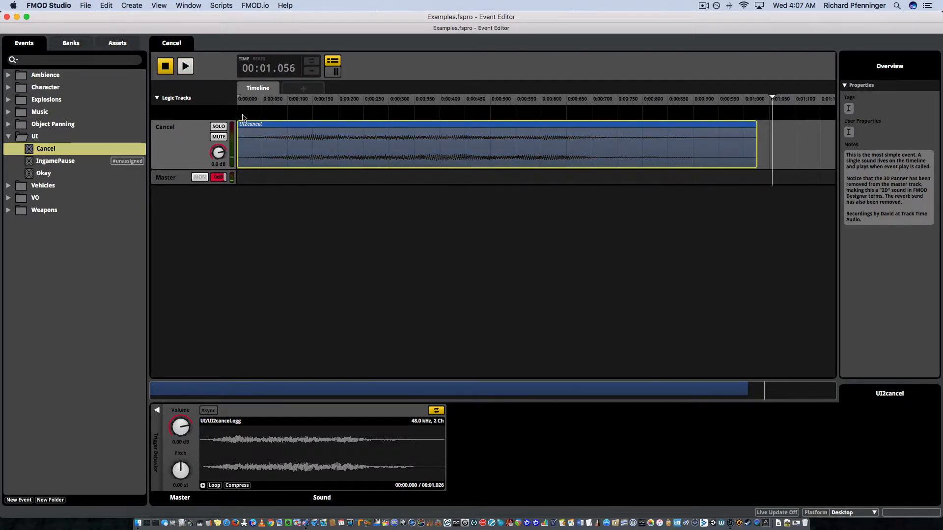
{"action": "left_click", "coordinate": [165, 70]}
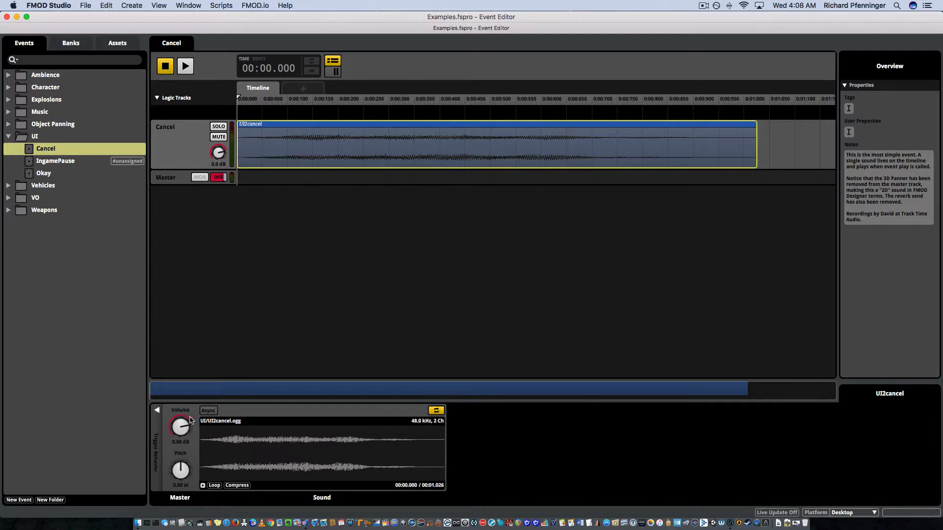
Step: Lower the UI2cancel sound's pitch to -12 st and audition the Cancel event with that pitch
{"action": "left_click", "coordinate": [295, 222]}
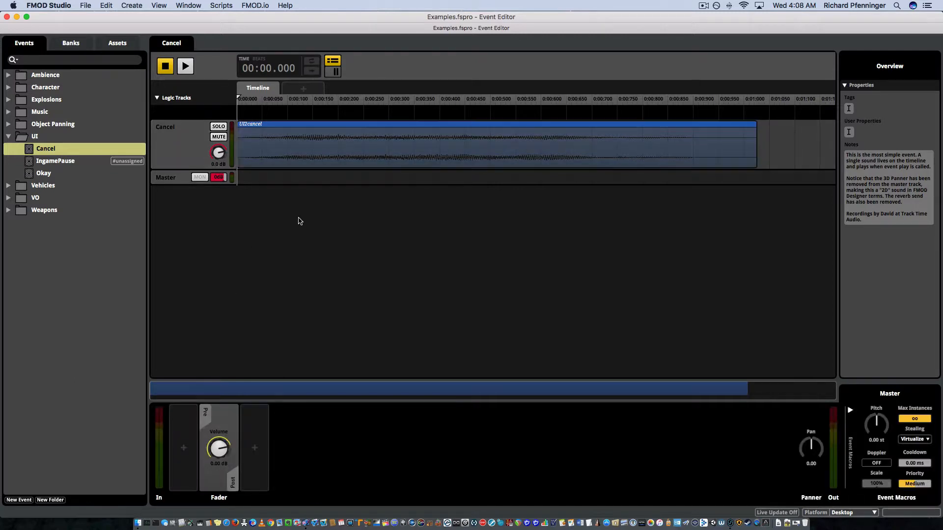
{"action": "left_click", "coordinate": [292, 140]}
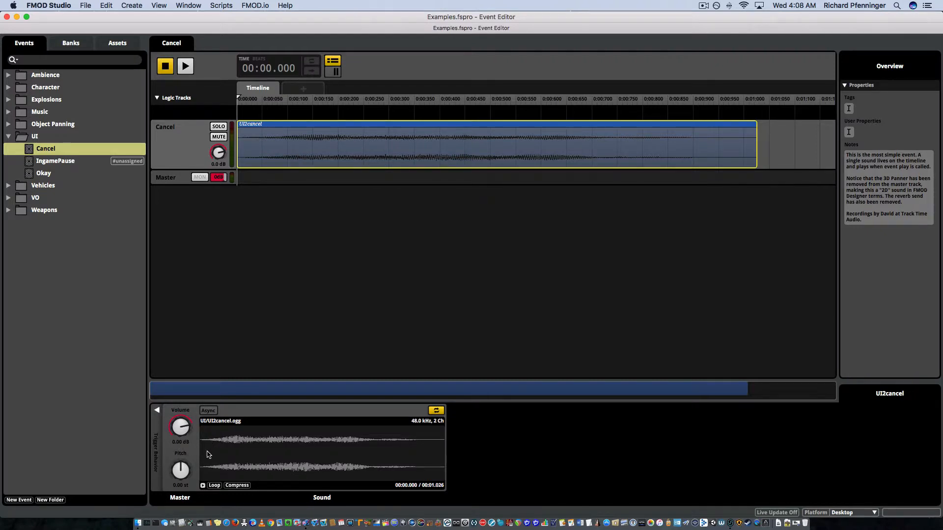
{"action": "left_click_drag", "start_coordinate": [187, 470], "coordinate": [187, 503]}
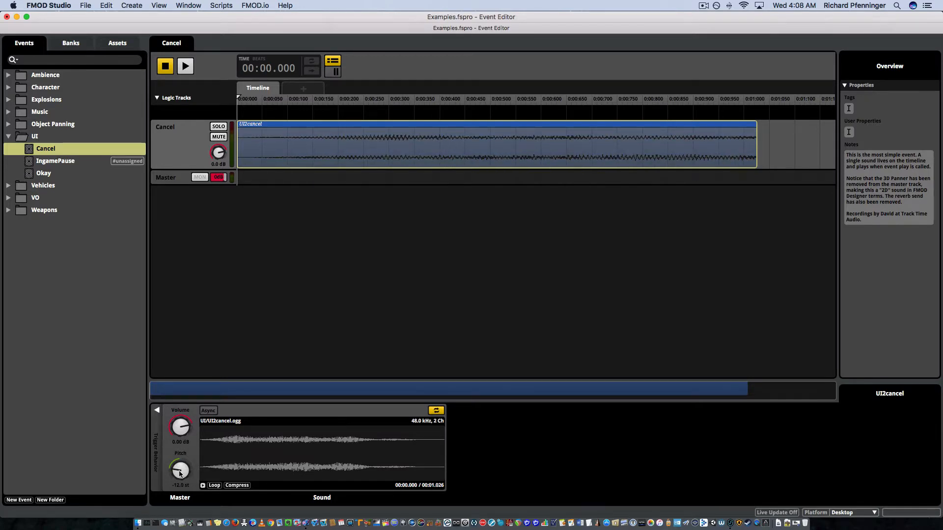
{"action": "key", "text": "space"}
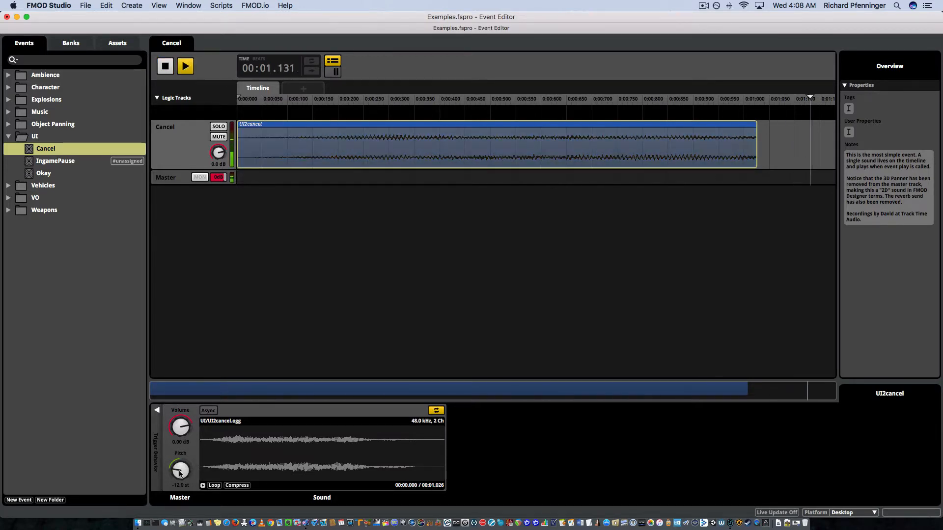
{"action": "key", "text": "space"}
{"action": "left_click", "coordinate": [166, 66]}
{"action": "left_click", "coordinate": [166, 66]}
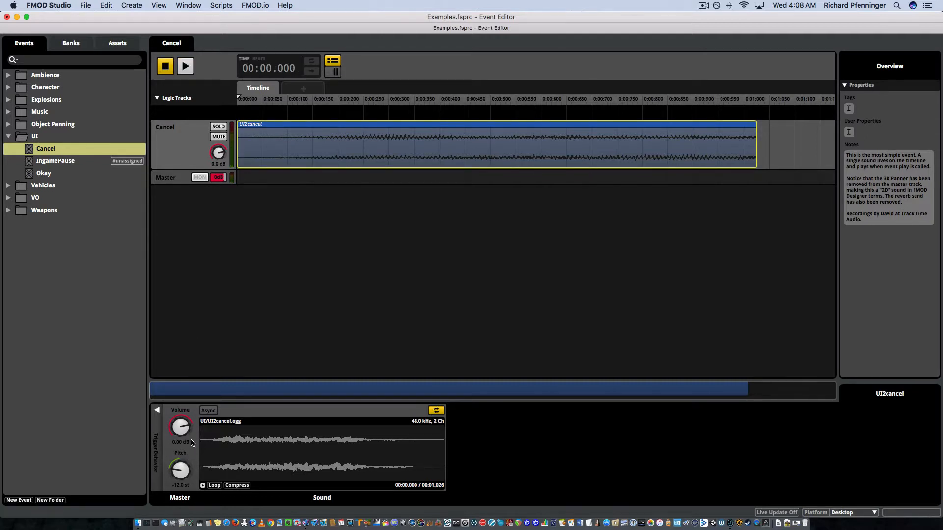
{"action": "key", "text": "XF86AudioRaiseVolume"}
{"action": "key", "text": "space"}
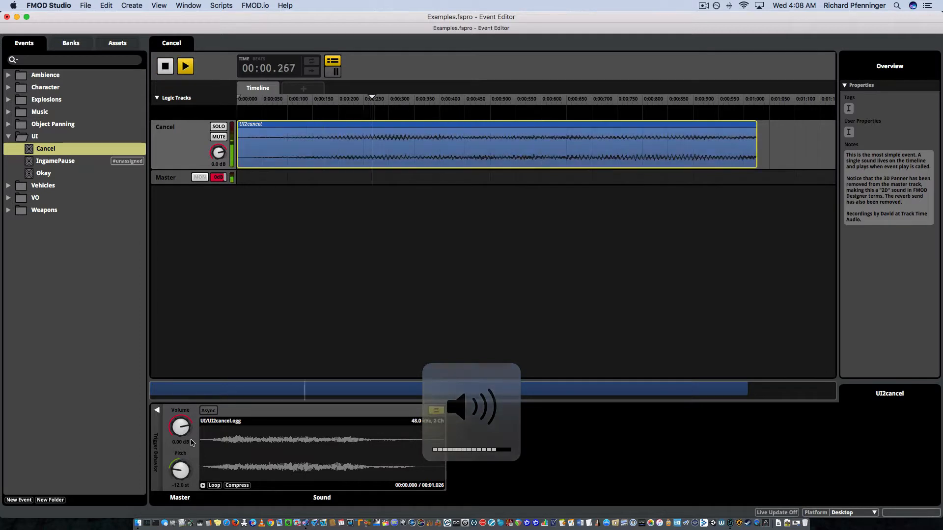
{"action": "key", "text": "space"}
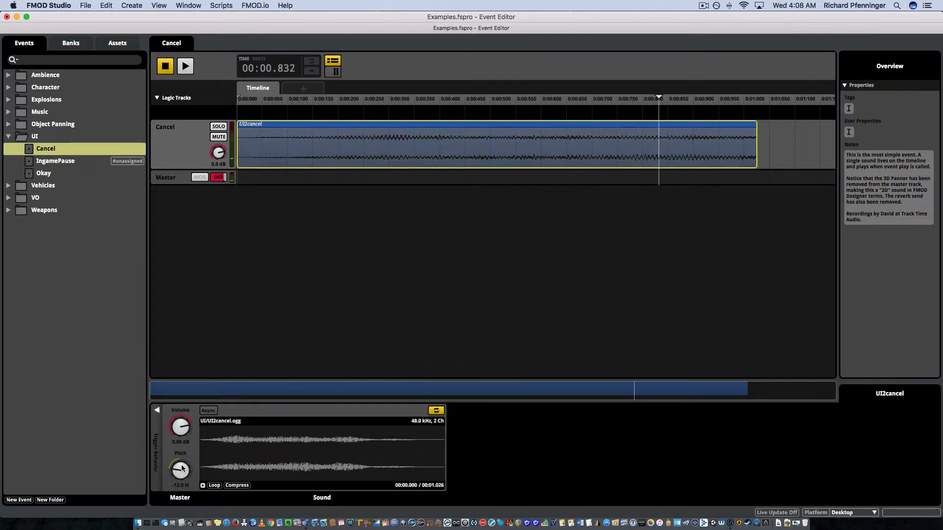
Step: Reset the UI2cancel sound's pitch to 0.00 st, replay the event and collapse the UI folder
{"action": "double_click", "coordinate": [181, 470]}
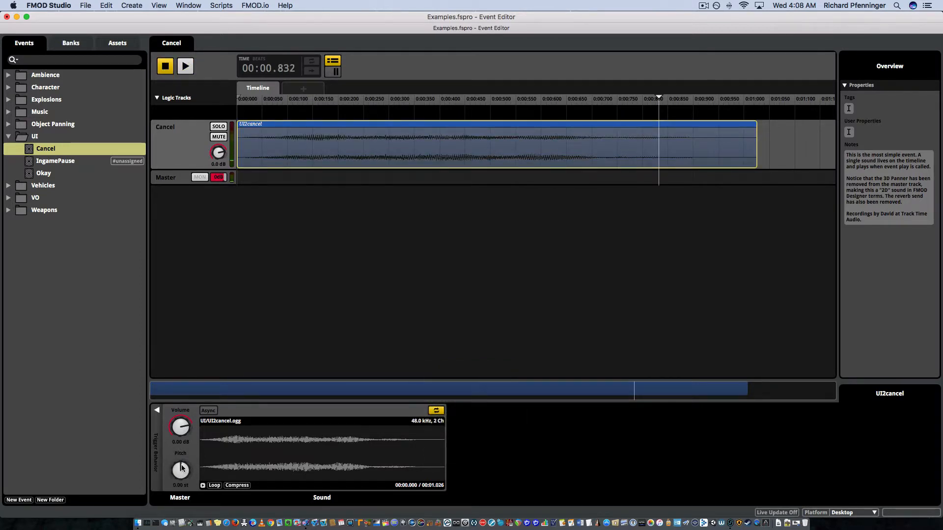
{"action": "left_click", "coordinate": [171, 68]}
{"action": "left_click", "coordinate": [186, 66]}
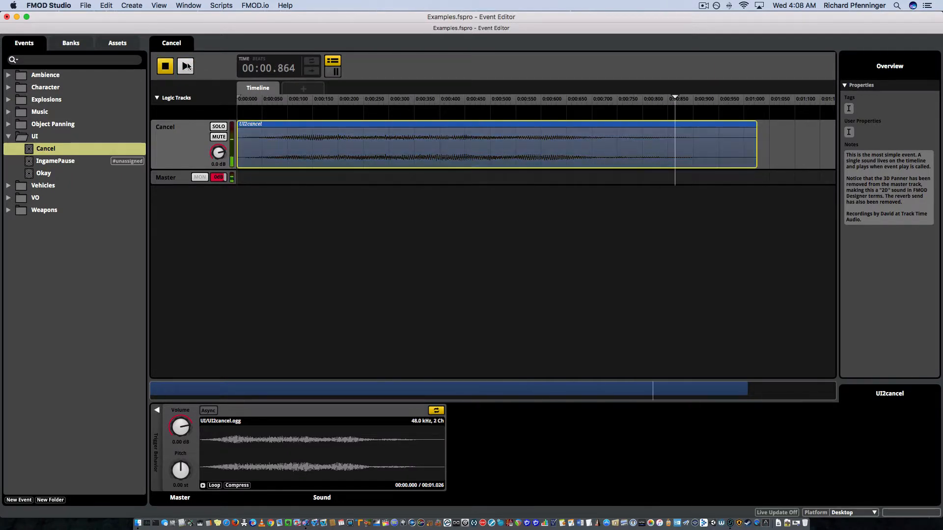
{"action": "left_click", "coordinate": [170, 68]}
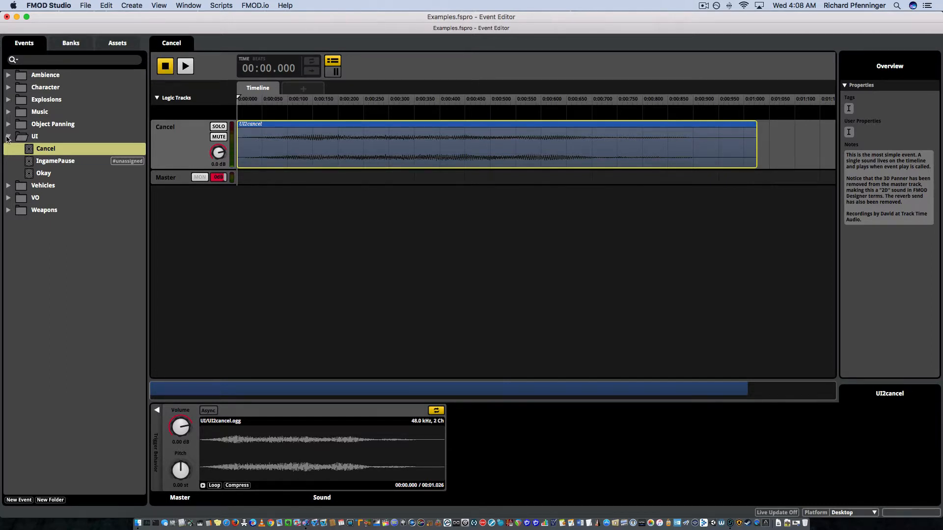
{"action": "left_click", "coordinate": [8, 137]}
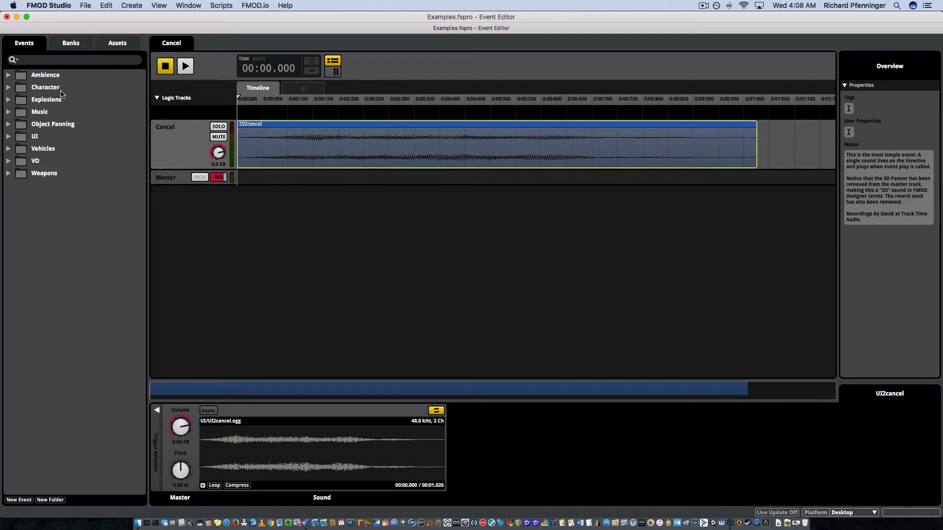
Step: Create a new project and save it on the Desktop as Tutorial
{"action": "left_click", "coordinate": [89, 5]}
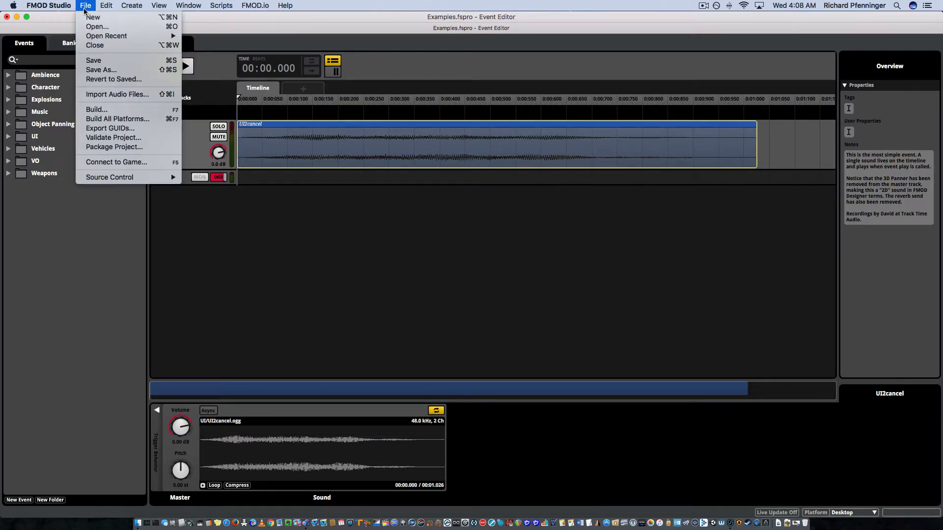
{"action": "left_click", "coordinate": [88, 18]}
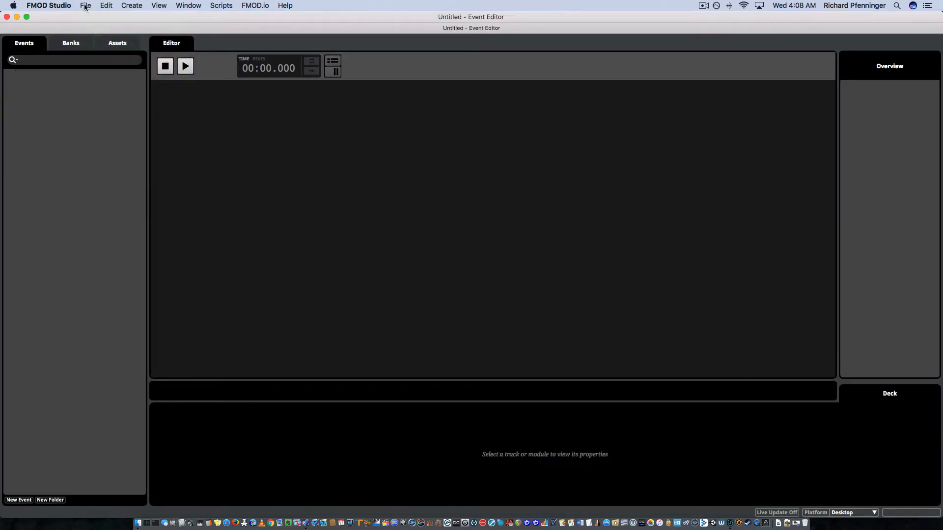
{"action": "left_click", "coordinate": [86, 7]}
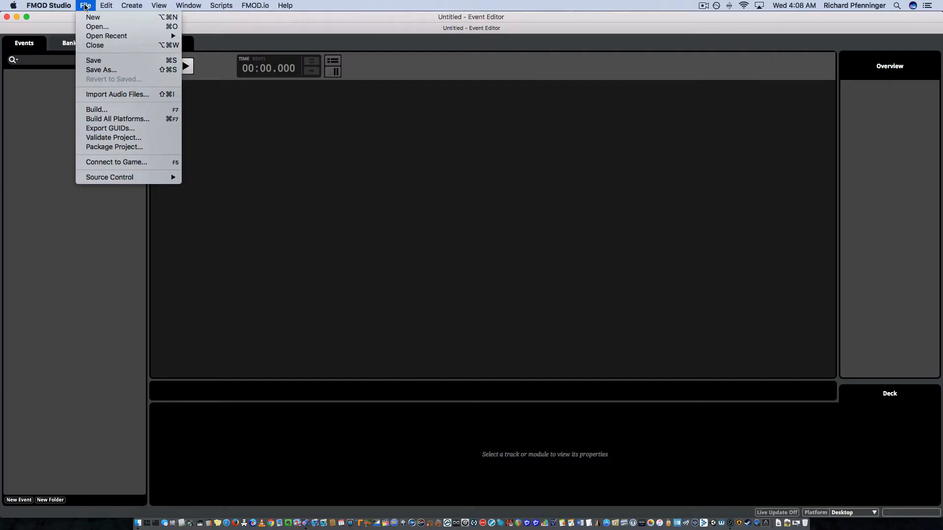
{"action": "left_click", "coordinate": [84, 61]}
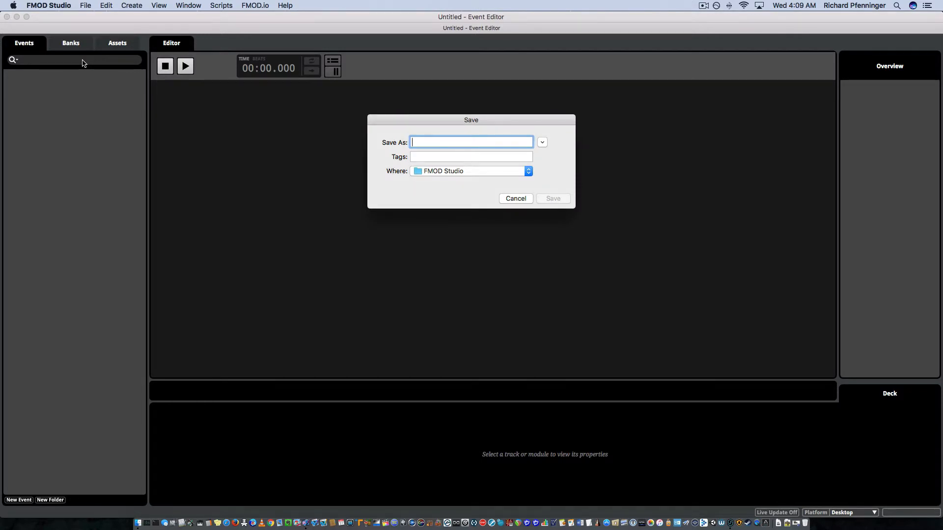
{"action": "type", "text": "Tutorial"}
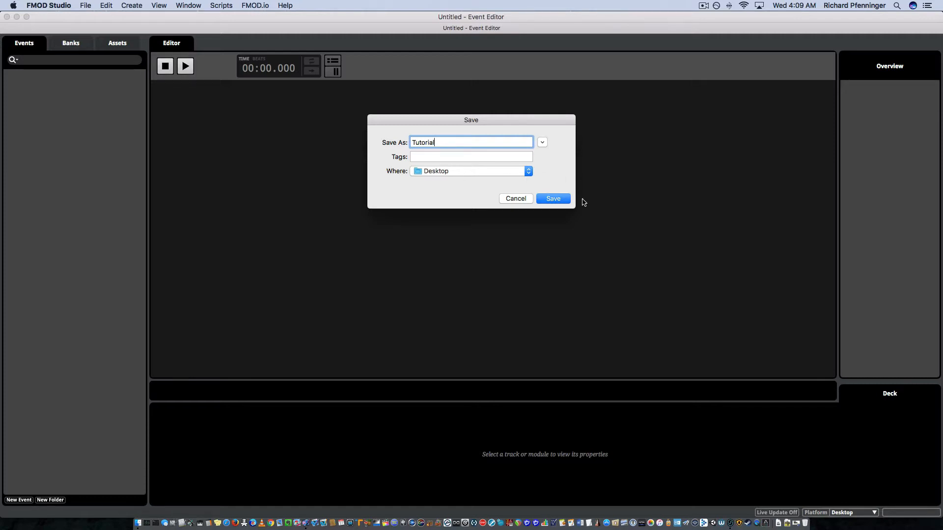
{"action": "left_click", "coordinate": [552, 199]}
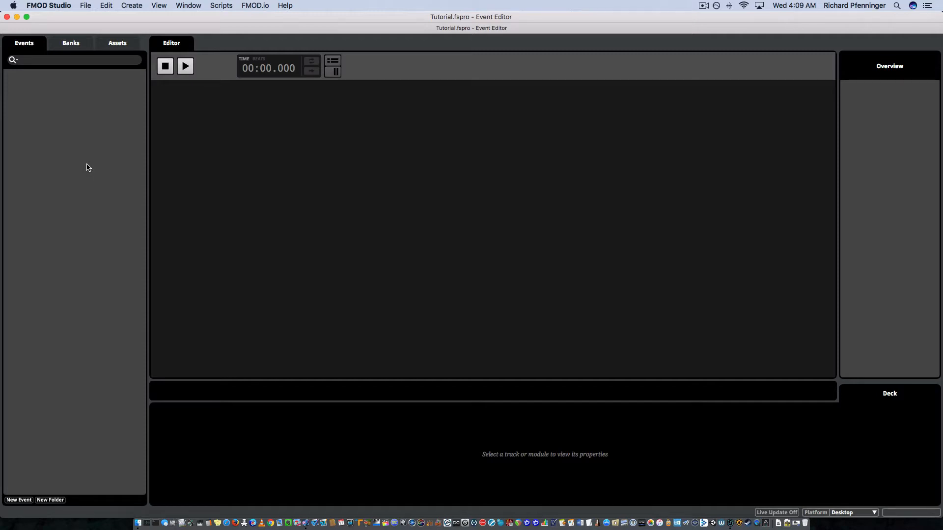
Step: Create a new 2D event in the empty Tutorial project, keeping the default name
{"action": "right_click", "coordinate": [68, 92]}
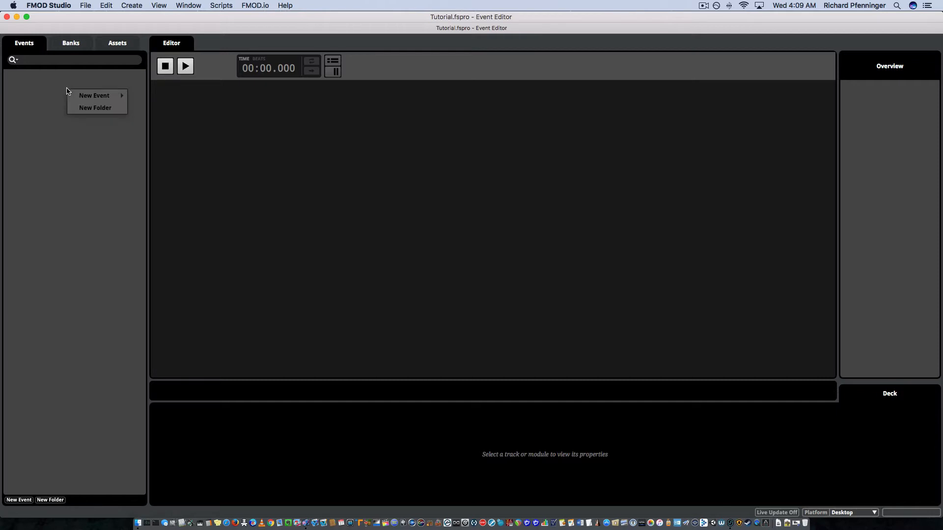
{"action": "mouse_move", "coordinate": [81, 99]}
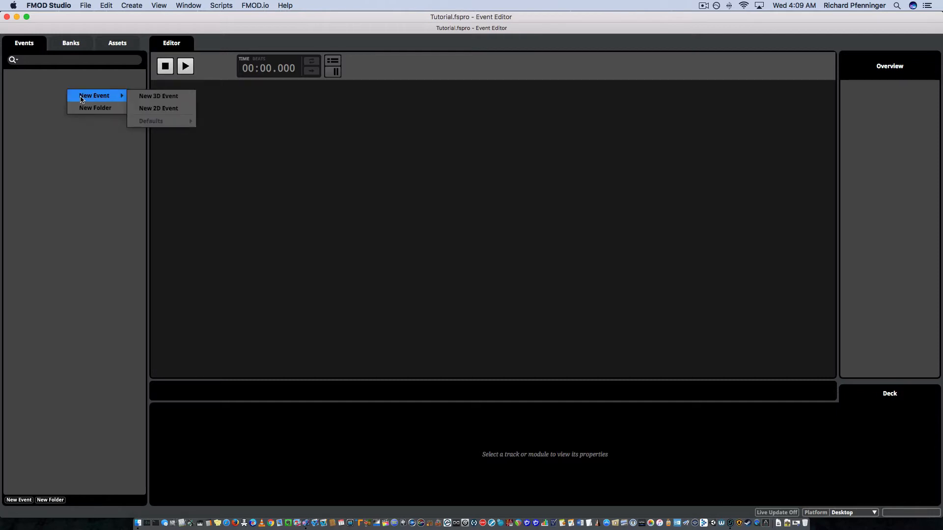
{"action": "left_click", "coordinate": [156, 112]}
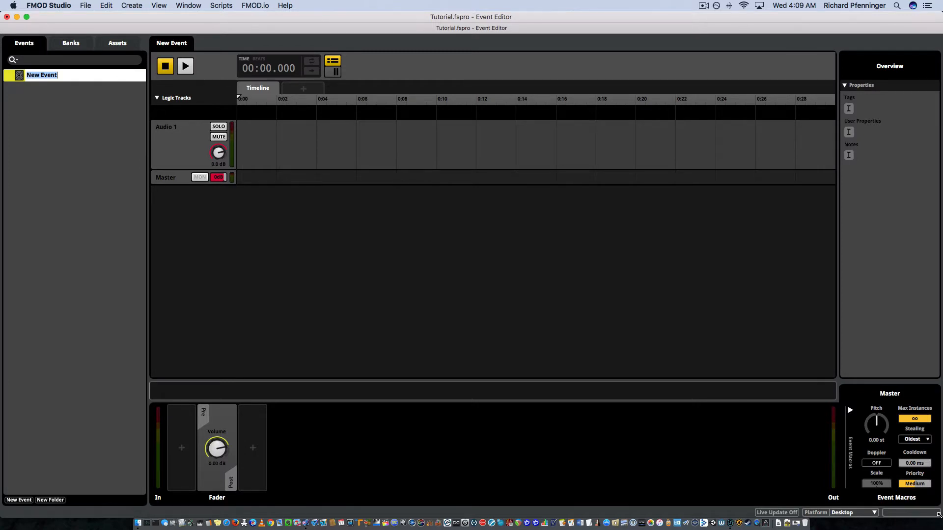
Step: Narrow the Tutorial project window and minimise the Examples window to expose the audio file on the desktop
{"action": "left_click_drag", "start_coordinate": [939, 515], "coordinate": [870, 505]}
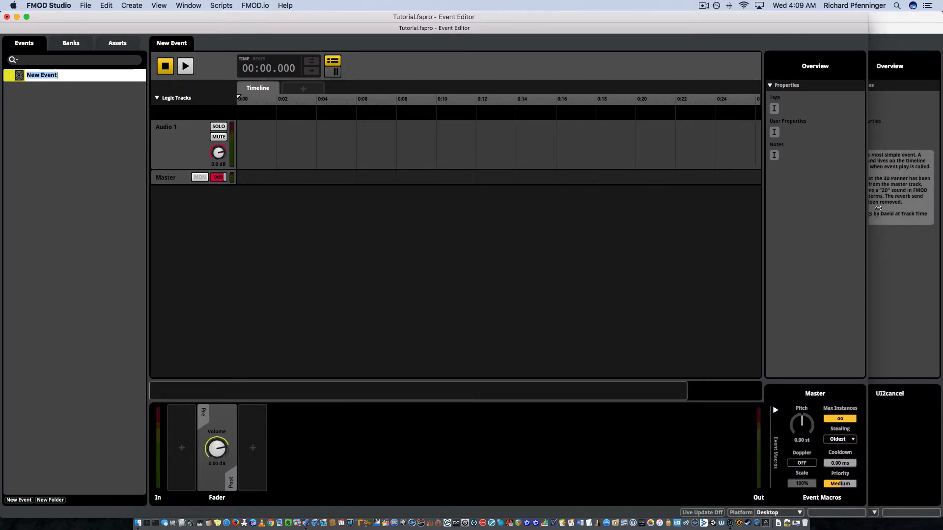
{"action": "left_click", "coordinate": [916, 250]}
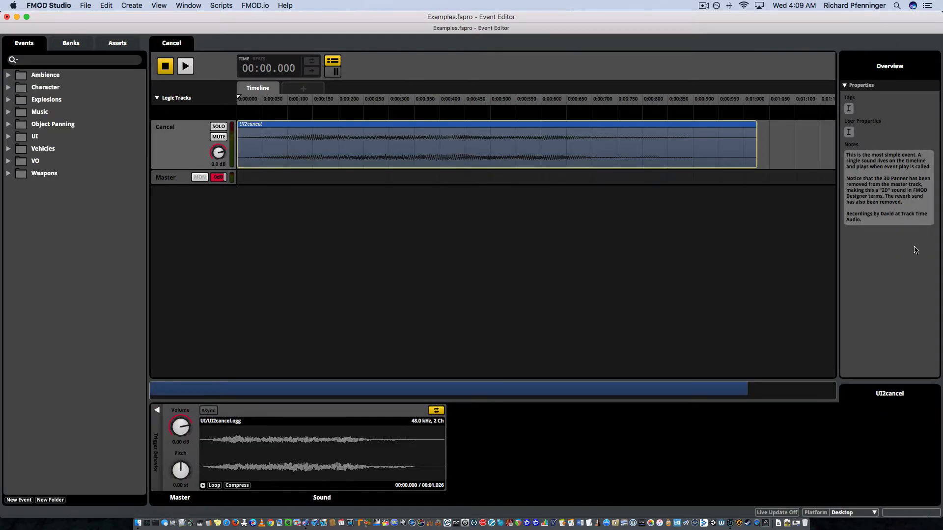
{"action": "left_click", "coordinate": [16, 16]}
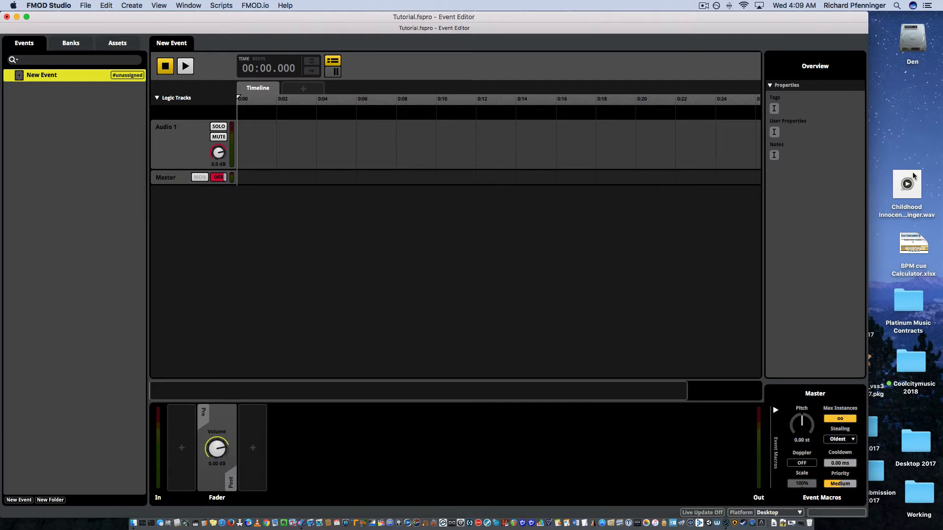
Step: Preview Childhood Innocence Stinger.wav from the desktop and place it on the Audio 1 track, starting at 0:00
{"action": "left_click", "coordinate": [912, 172]}
{"action": "key", "text": "space"}
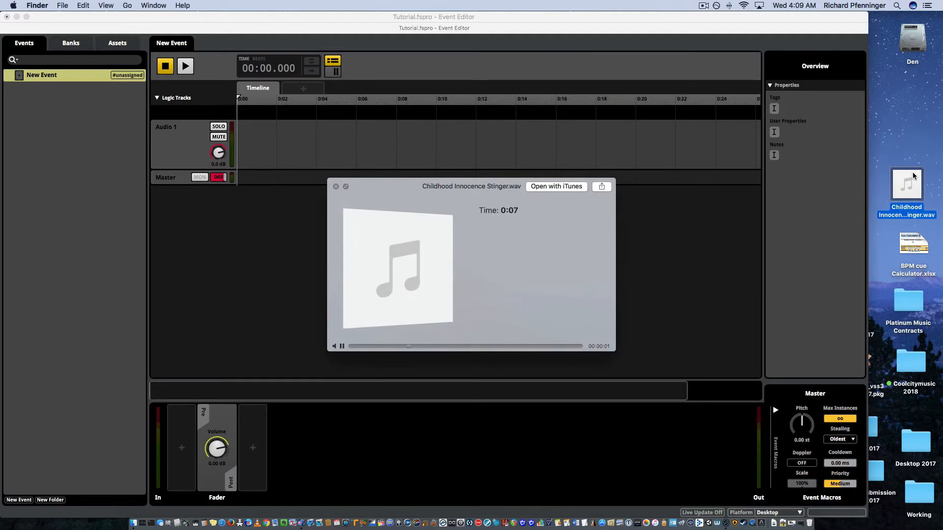
{"action": "key", "text": "space"}
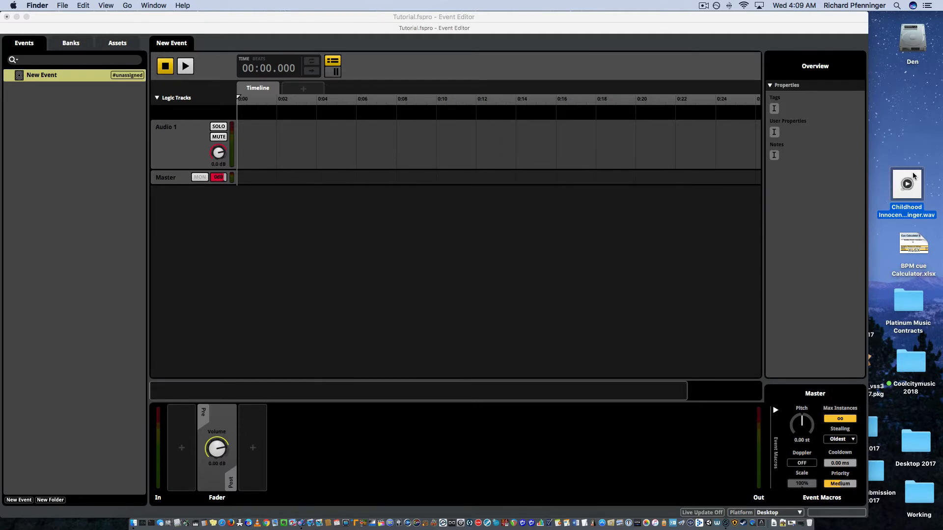
{"action": "left_click_drag", "start_coordinate": [913, 171], "coordinate": [297, 129]}
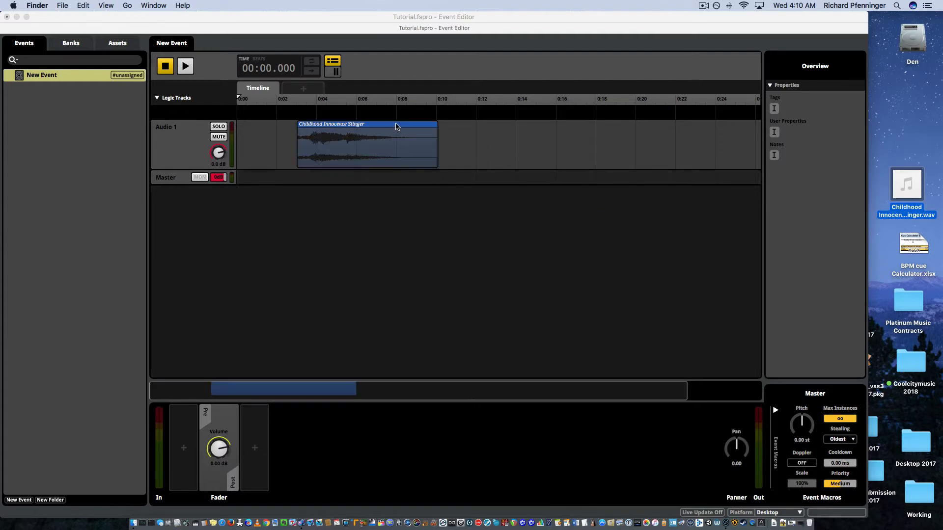
{"action": "left_click_drag", "start_coordinate": [394, 125], "coordinate": [312, 127]}
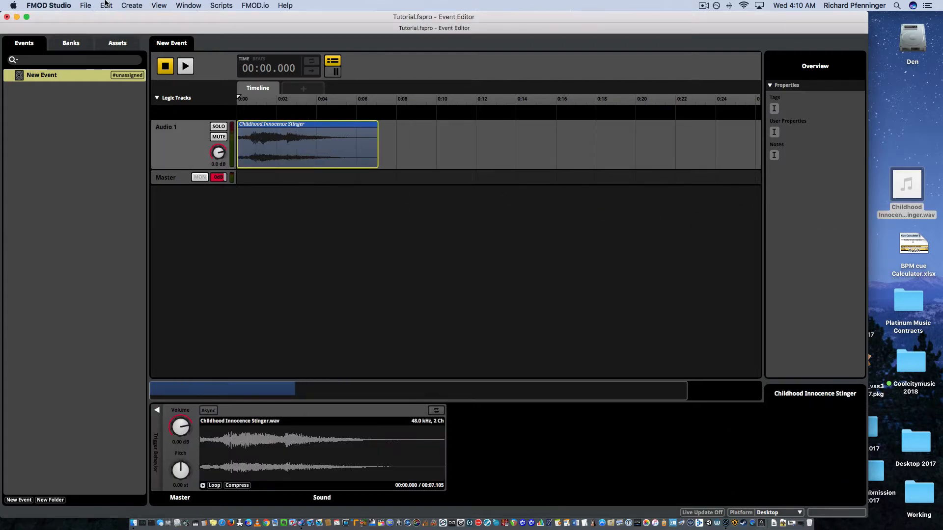
Step: Play the new event to hear the Childhood Innocence Stinger sound, stopping it partway through
{"action": "left_click", "coordinate": [87, 5]}
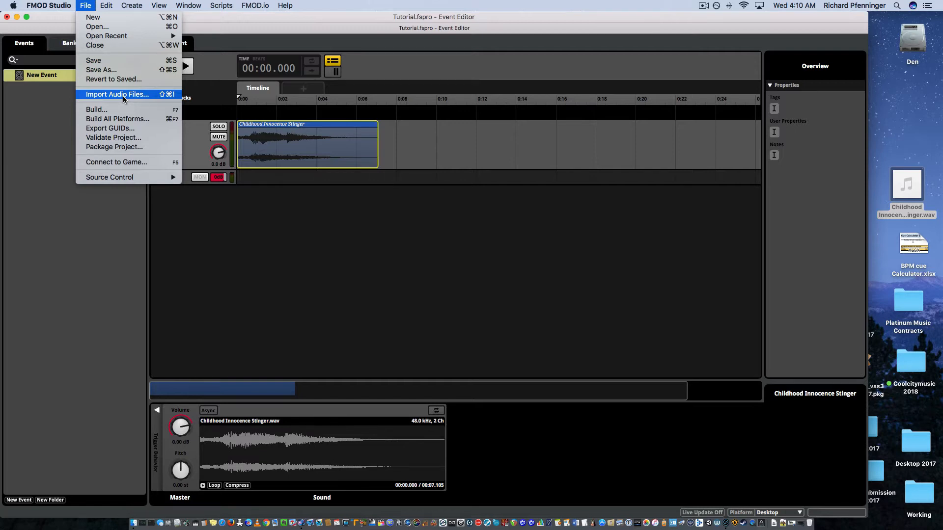
{"action": "left_click", "coordinate": [410, 315]}
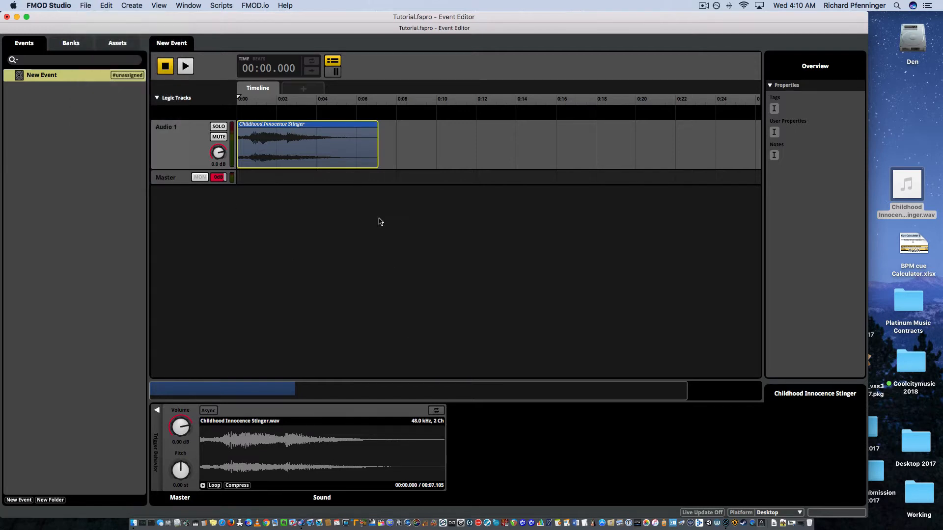
{"action": "left_click", "coordinate": [187, 66]}
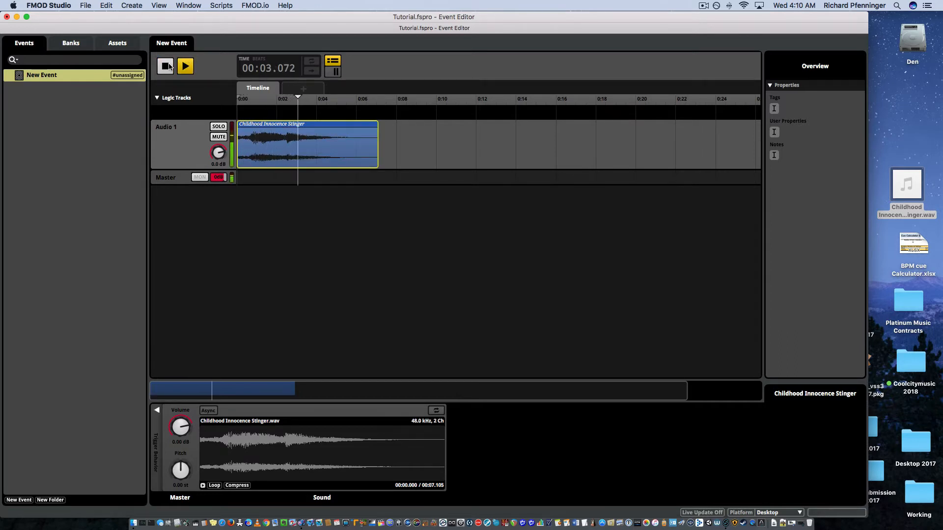
{"action": "left_click", "coordinate": [168, 66]}
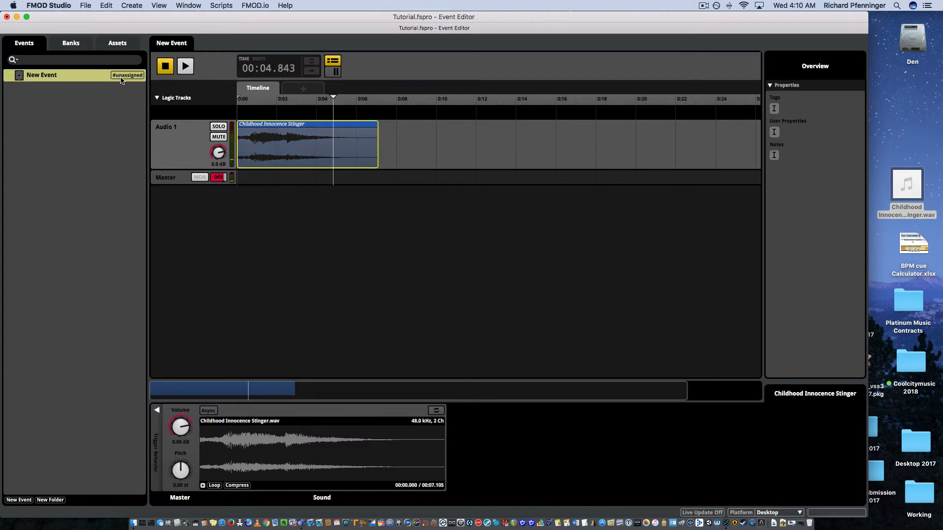
Step: Raise the Childhood Innocence Stinger's pitch to about 13 semitones and play the event from the start to hear the change
{"action": "left_click", "coordinate": [165, 67]}
{"action": "left_click_drag", "start_coordinate": [183, 469], "coordinate": [183, 442]}
{"action": "key", "text": "space"}
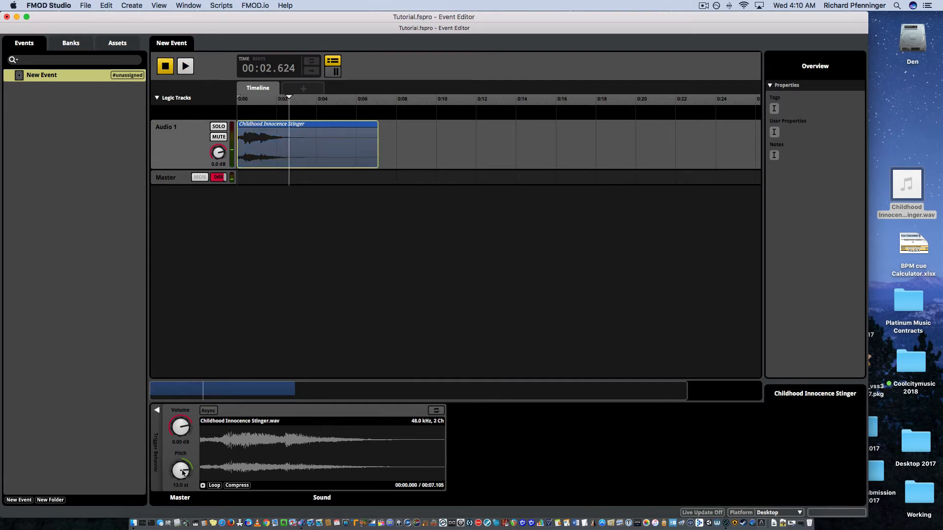
Step: Set the stinger's pitch to about 3.80 semitones and play the event from the beginning, stopping it partway through
{"action": "left_click_drag", "start_coordinate": [183, 468], "coordinate": [183, 472]}
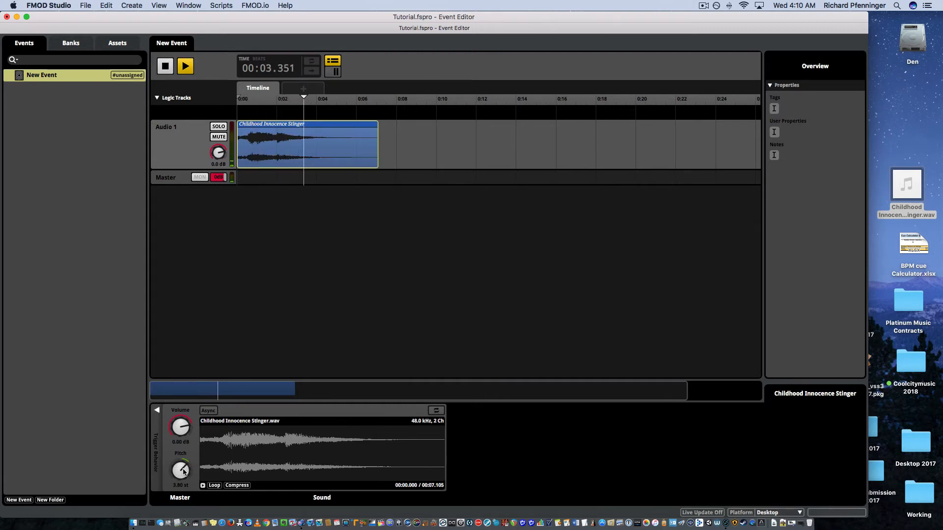
{"action": "key", "text": "space"}
{"action": "left_click", "coordinate": [163, 67]}
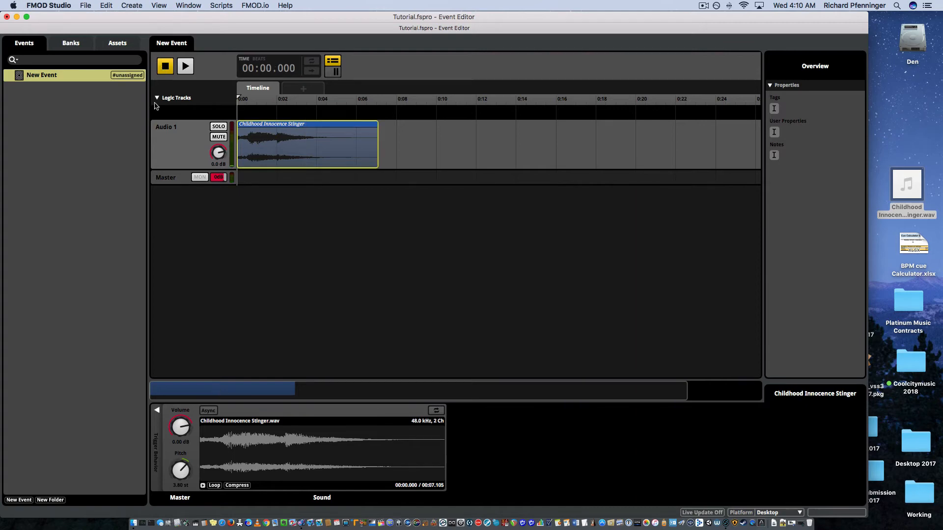
{"action": "key", "text": "space"}
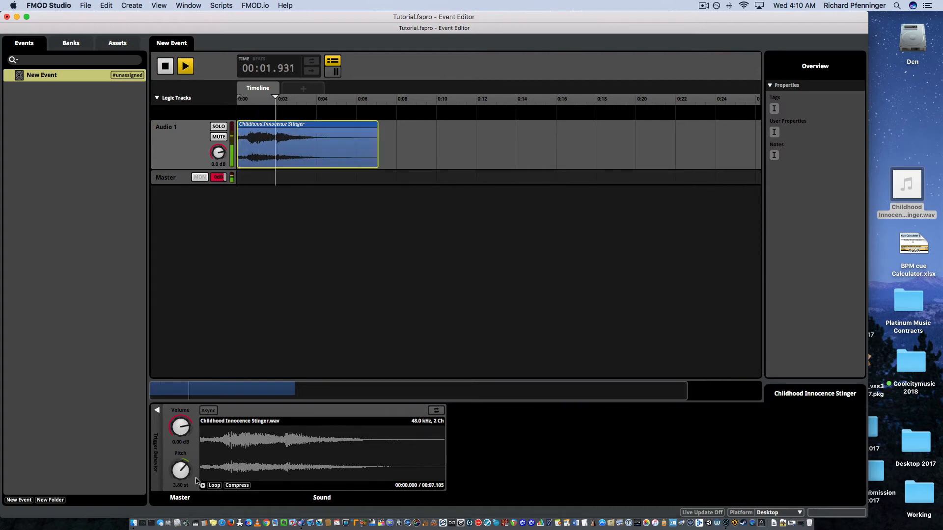
{"action": "key", "text": "space"}
Step: Lower the stinger's pitch to about -21.5 semitones and play the event from the beginning, stopping it partway through
{"action": "left_click_drag", "start_coordinate": [182, 469], "coordinate": [182, 508]}
{"action": "left_click", "coordinate": [165, 72]}
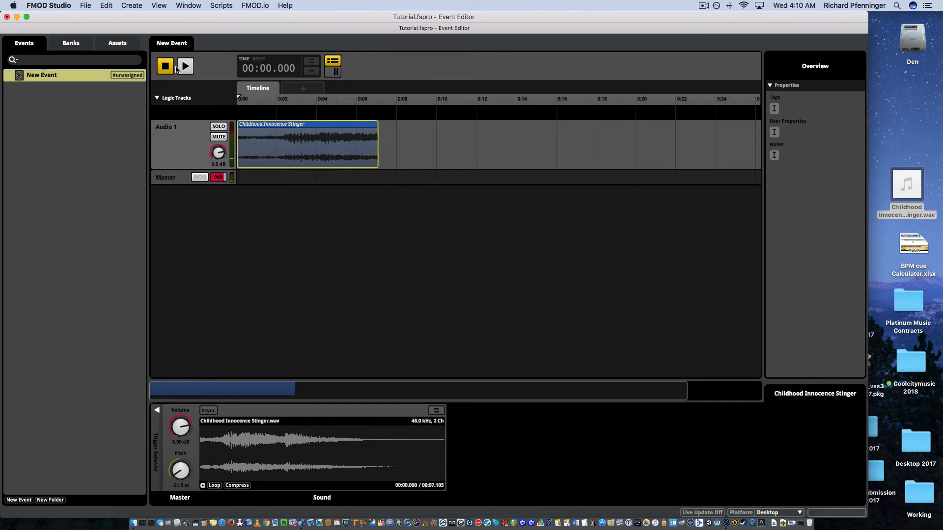
{"action": "left_click", "coordinate": [187, 68]}
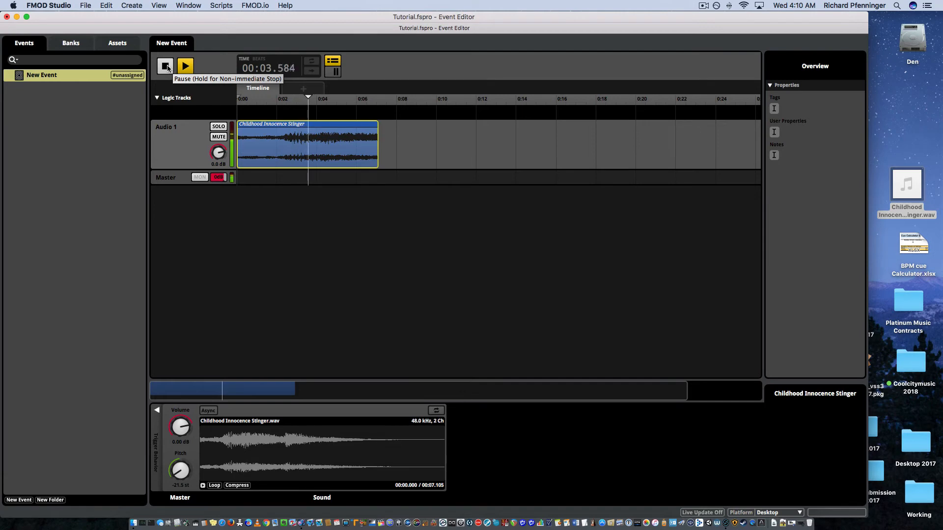
{"action": "left_click", "coordinate": [167, 66]}
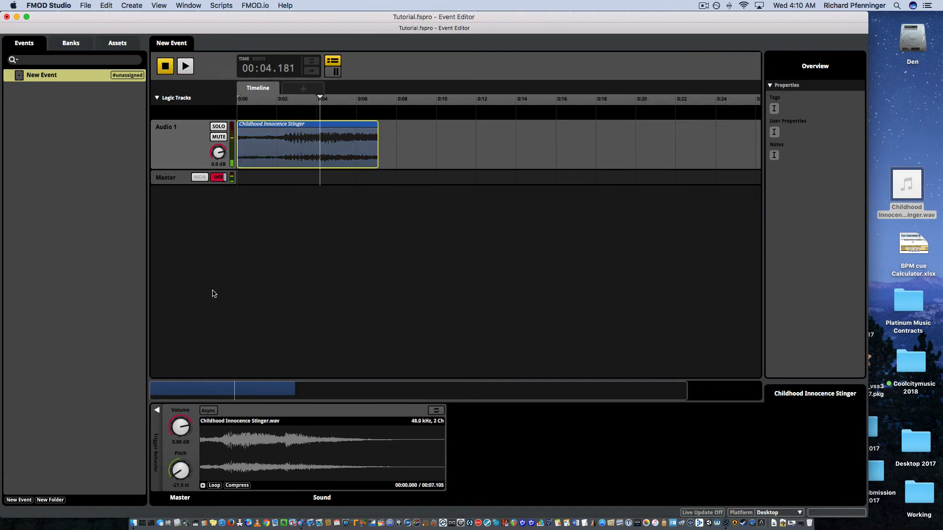
Step: Reset the stinger's pitch to 0.00 semitones and return the playhead to the start of the timeline
{"action": "double_click", "coordinate": [180, 471]}
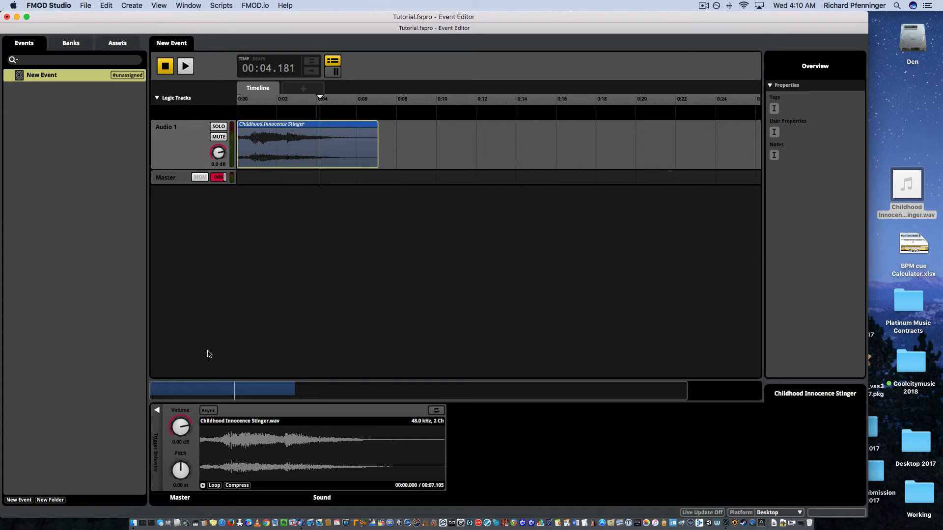
{"action": "left_click", "coordinate": [165, 67]}
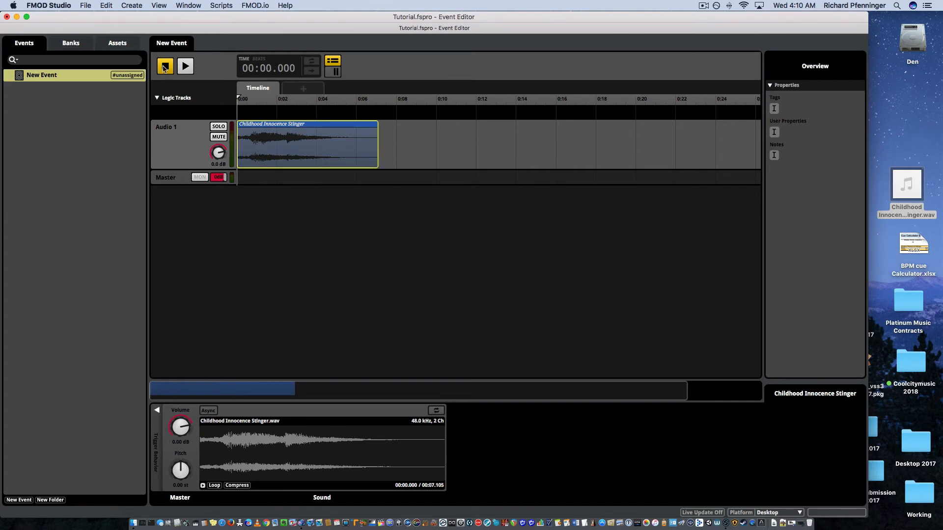